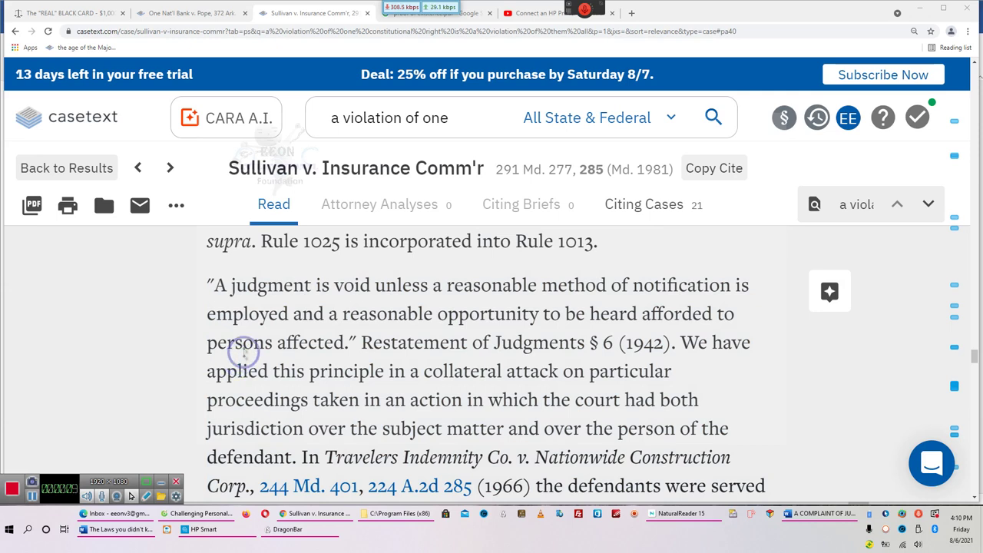
Select text in the Restatement quotation, then dismiss the citation copy options.
double_click(291, 313)
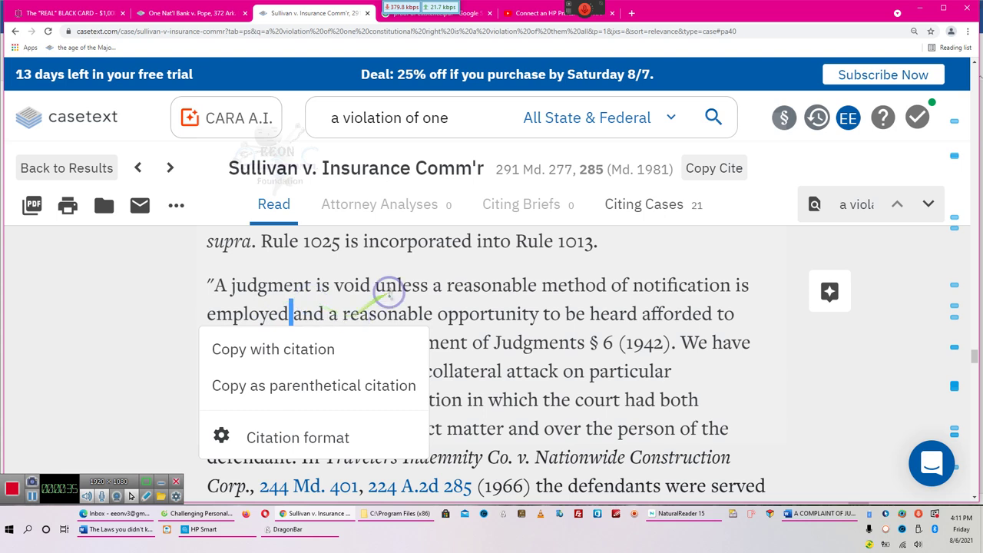
click(414, 287)
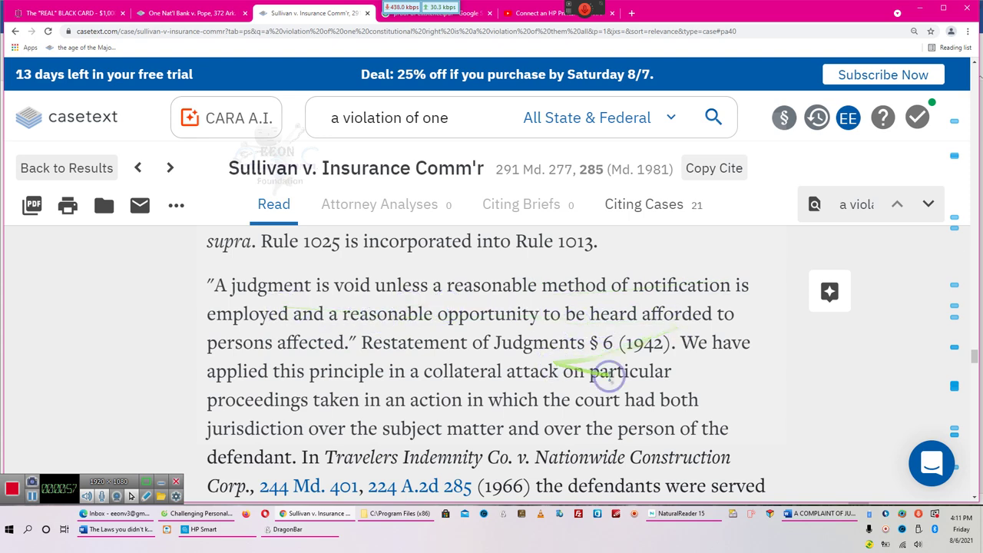
Scroll down the Sullivan opinion, selecting text along the way, toward the 'violation' paragraph.
scroll(601, 373, down, 3)
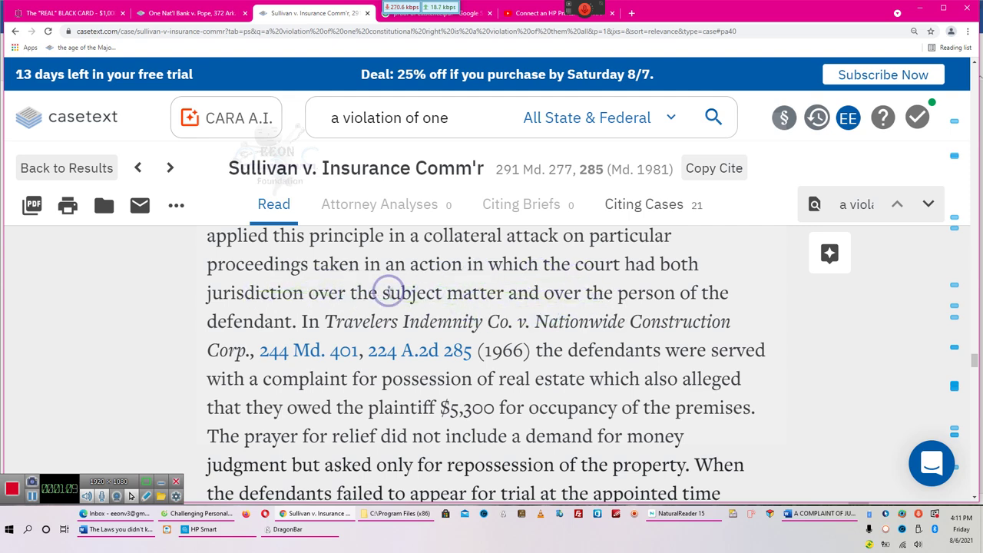
drag(596, 291, 506, 360)
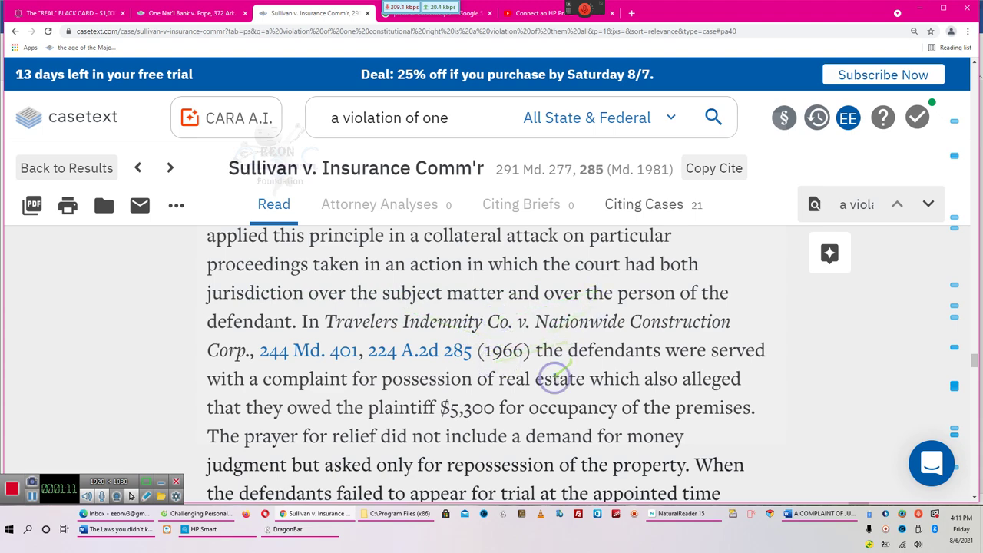
drag(809, 314, 817, 380)
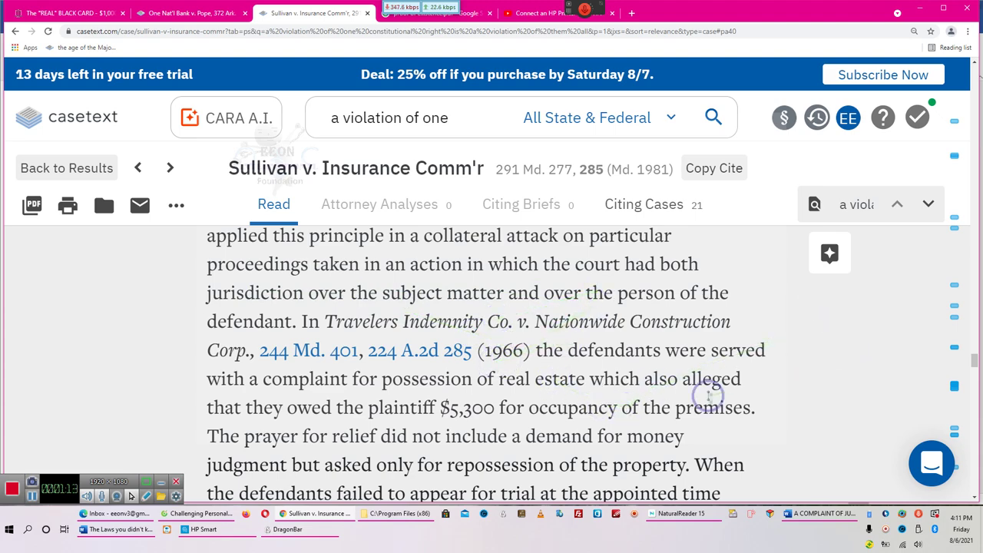
scroll(707, 396, down, 5)
scroll(709, 341, down, 1)
mouse_move(709, 336)
mouse_down()
mouse_move(622, 377)
mouse_move(604, 404)
mouse_up()
scroll(604, 404, down, 2)
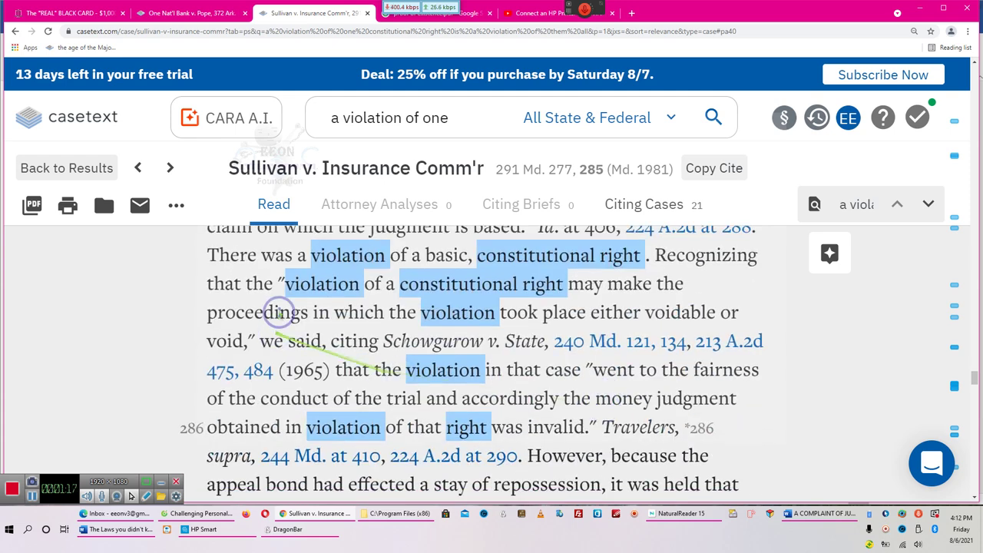
Select lines of the paragraph with the 'violation' and 'constitutional right' hits citing Schowgurow v. State.
drag(313, 281, 444, 271)
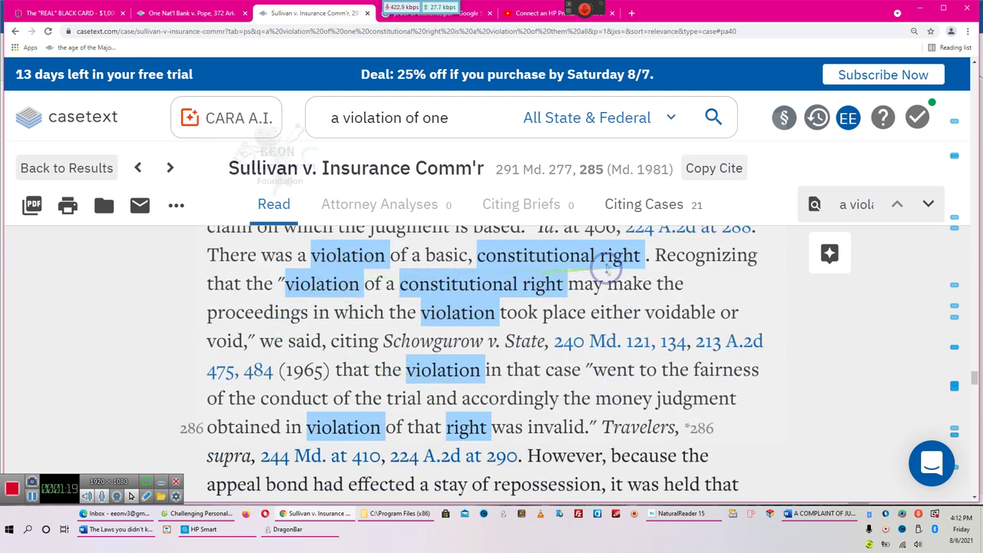
drag(278, 285, 353, 288)
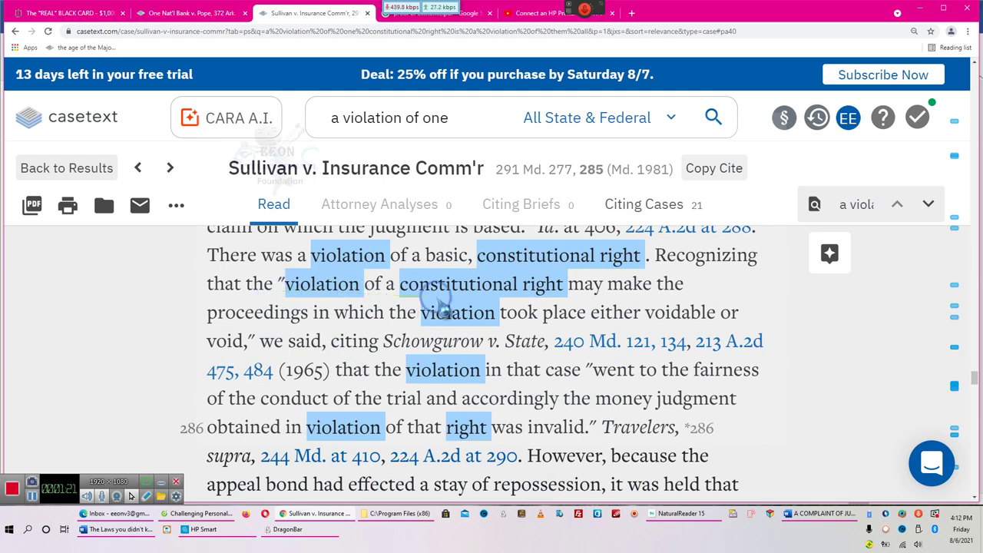
drag(603, 292, 376, 317)
mouse_move(265, 315)
mouse_down()
mouse_move(706, 322)
mouse_move(292, 343)
mouse_move(526, 362)
mouse_move(529, 351)
mouse_move(461, 351)
mouse_move(511, 376)
mouse_up()
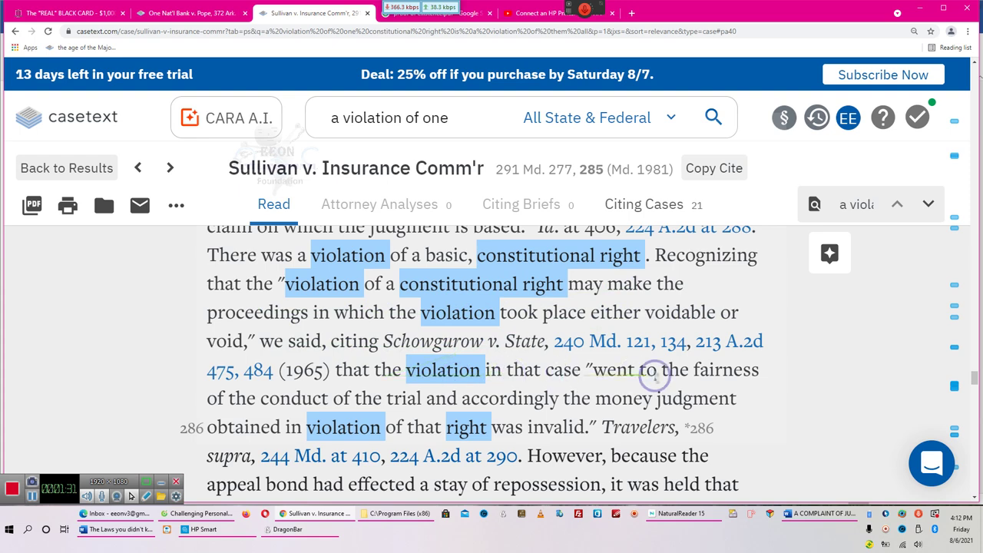
drag(384, 400, 454, 398)
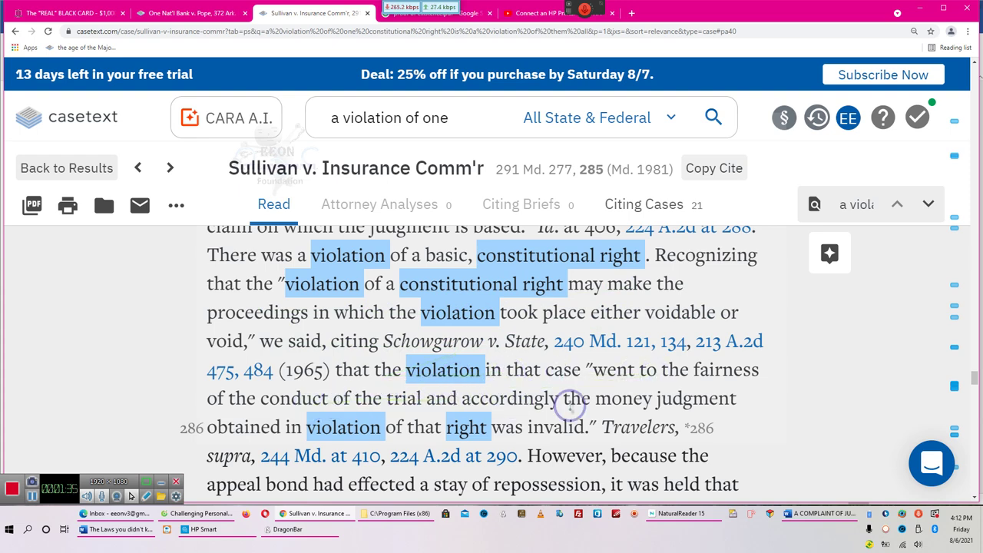
drag(246, 424, 334, 427)
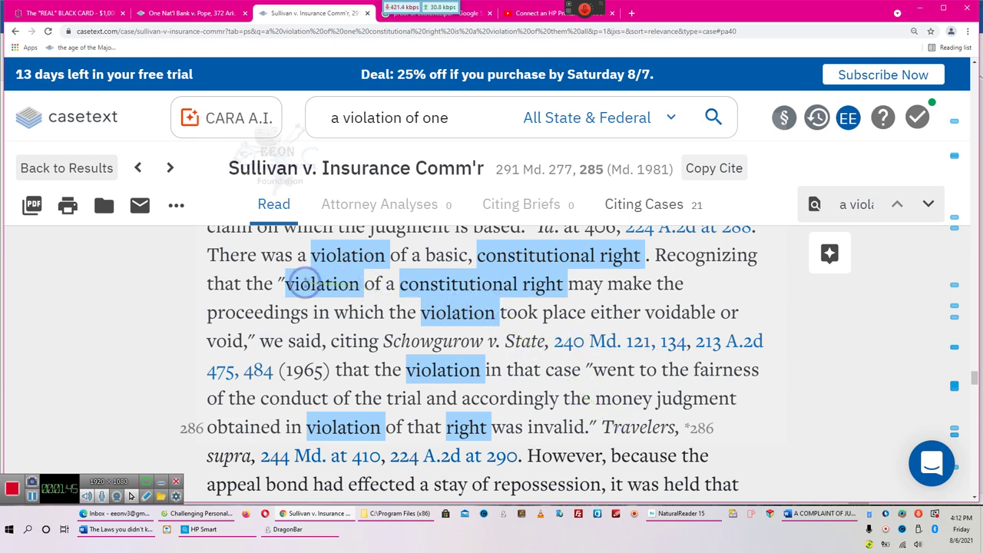
Copy the passage from 'violation' through 'void' and paste it into the search bar as the new query.
drag(286, 285, 248, 340)
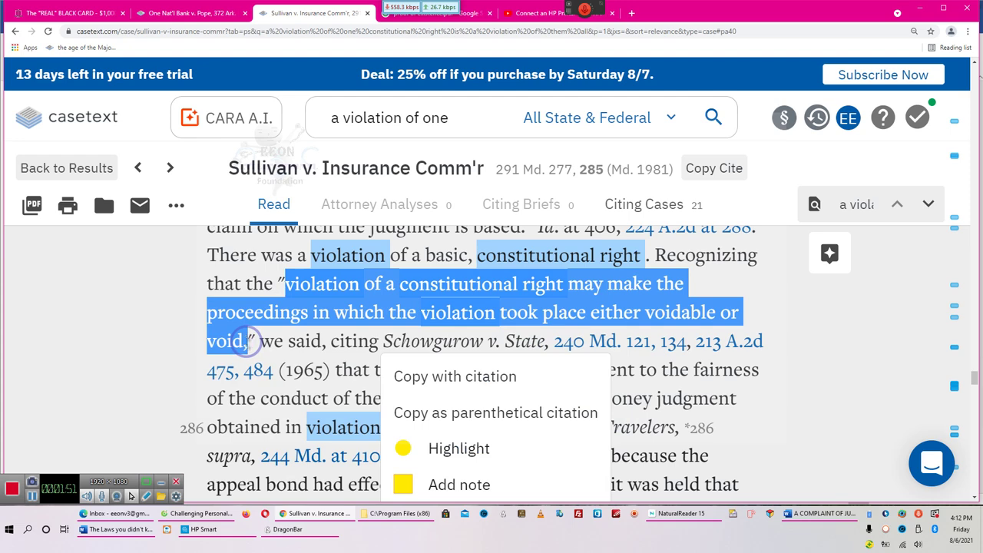
right_click(235, 343)
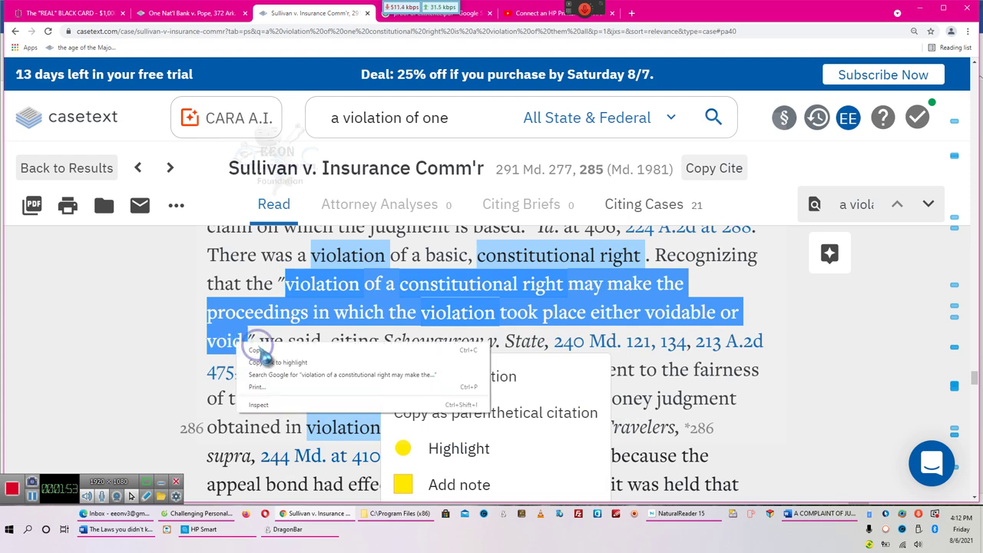
click(269, 350)
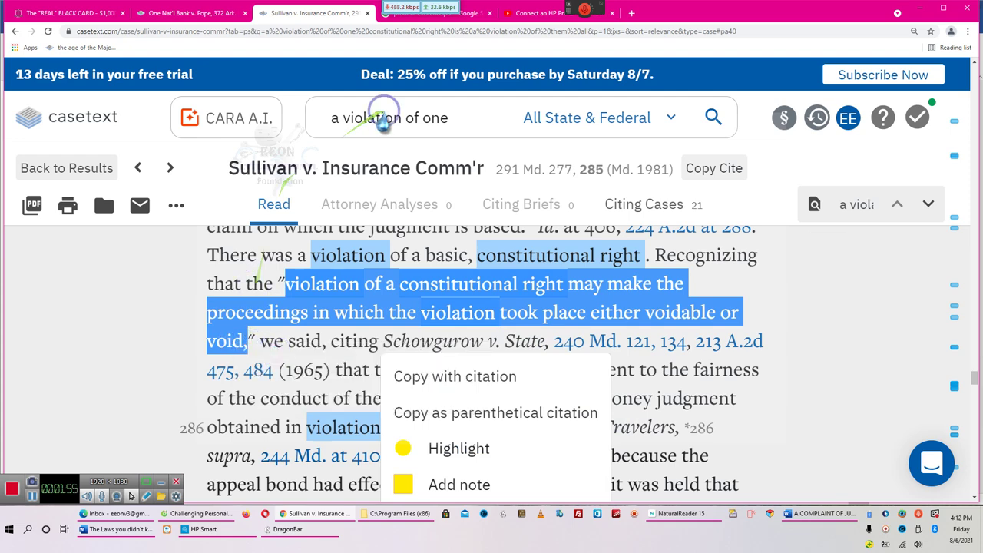
click(334, 112)
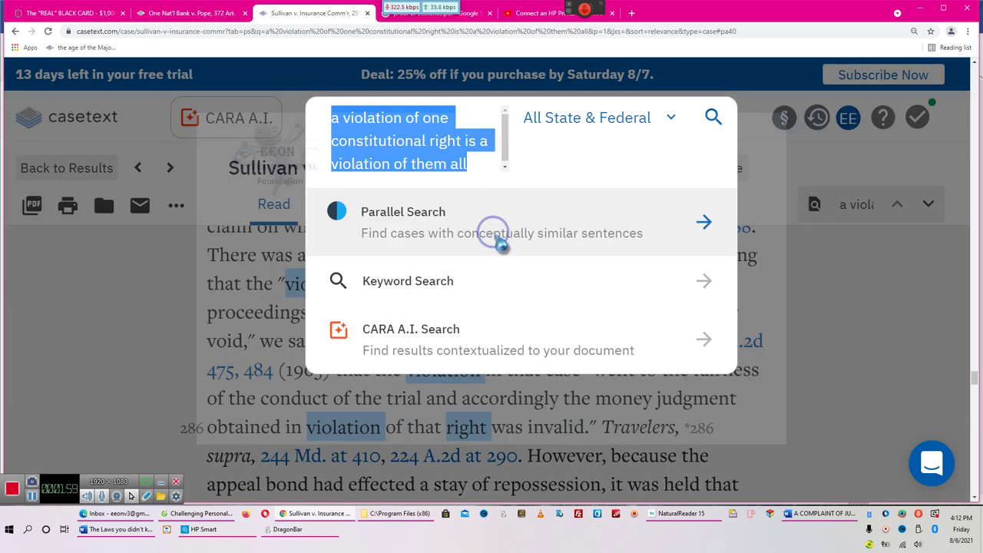
key(ctrl+v)
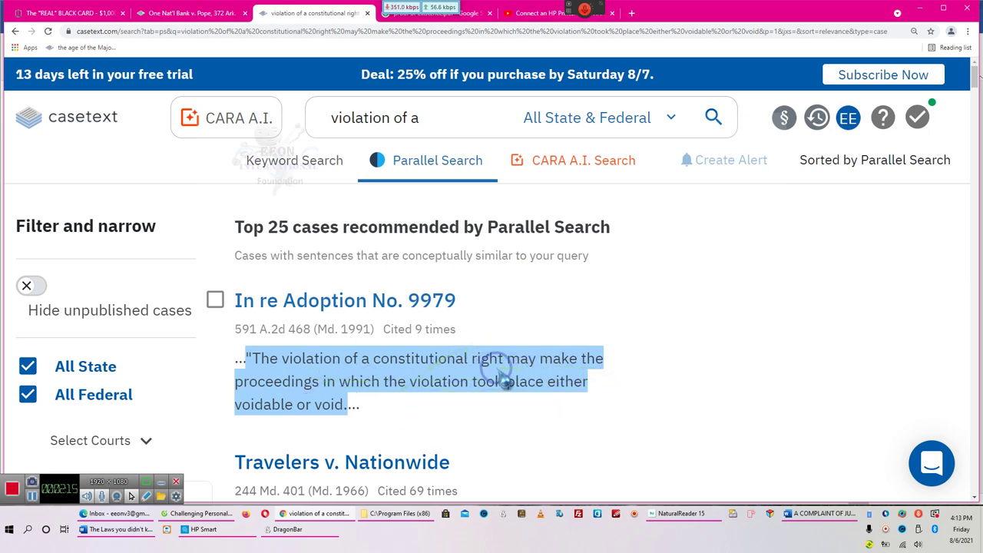
scroll(542, 374, down, 1)
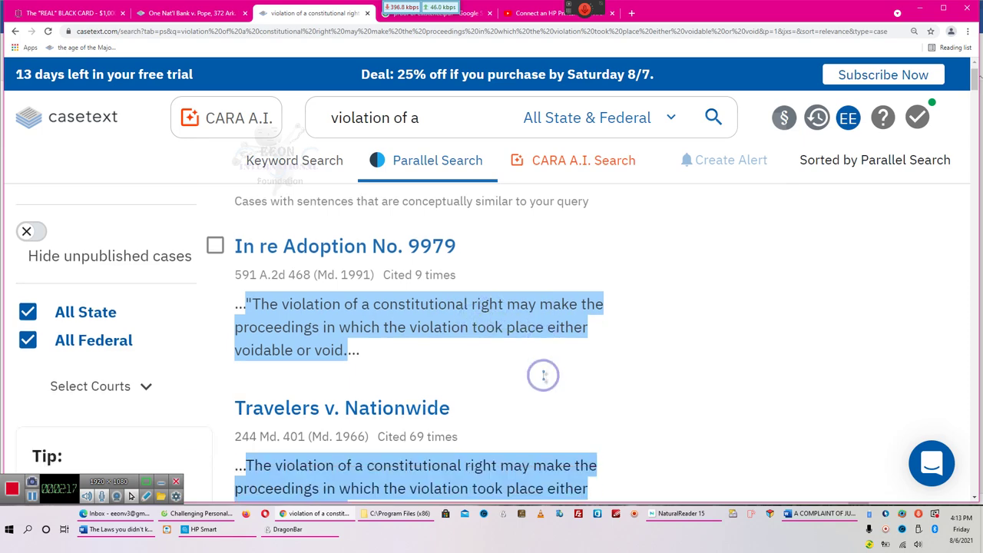
scroll(542, 375, down, 2)
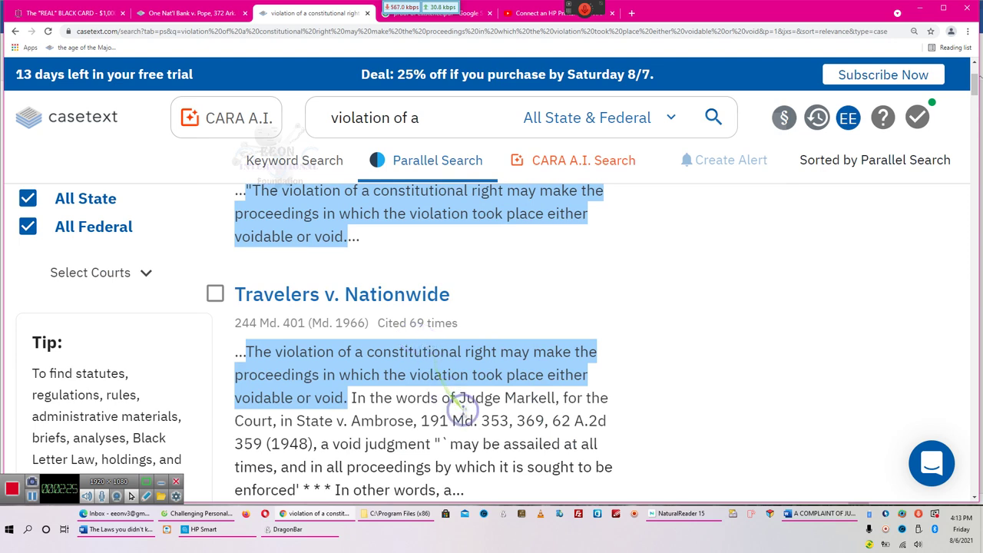
scroll(491, 449, down, 2)
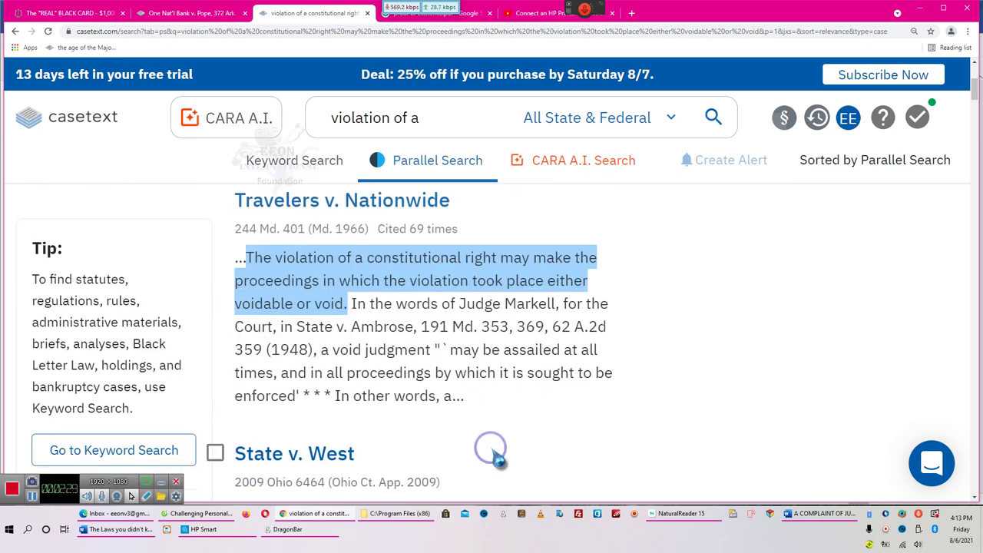
scroll(490, 450, down, 1)
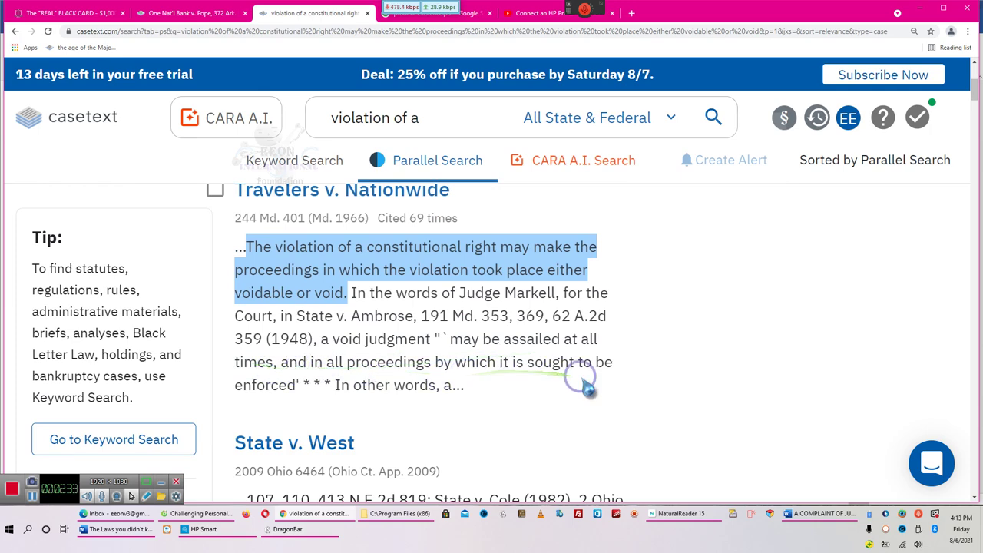
scroll(559, 395, down, 2)
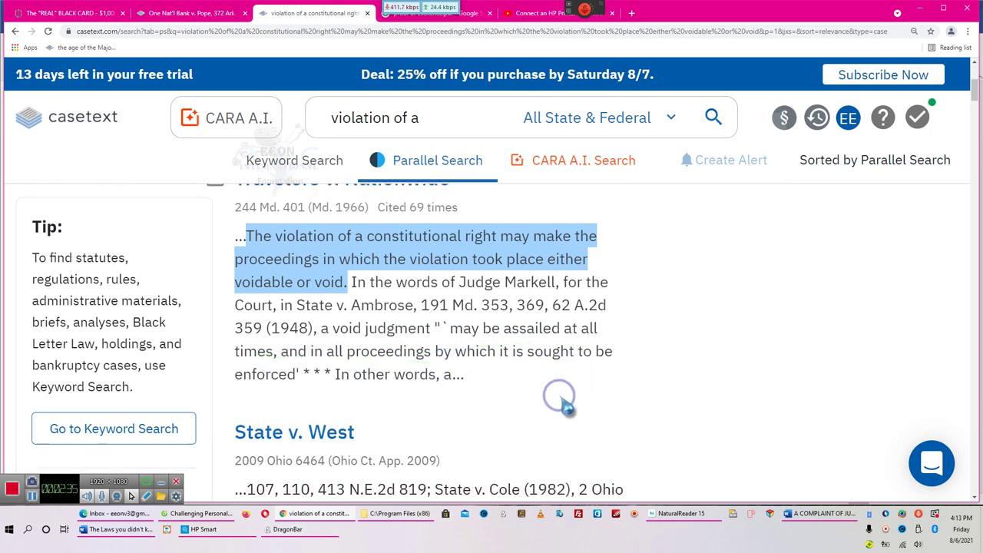
scroll(559, 388, down, 2)
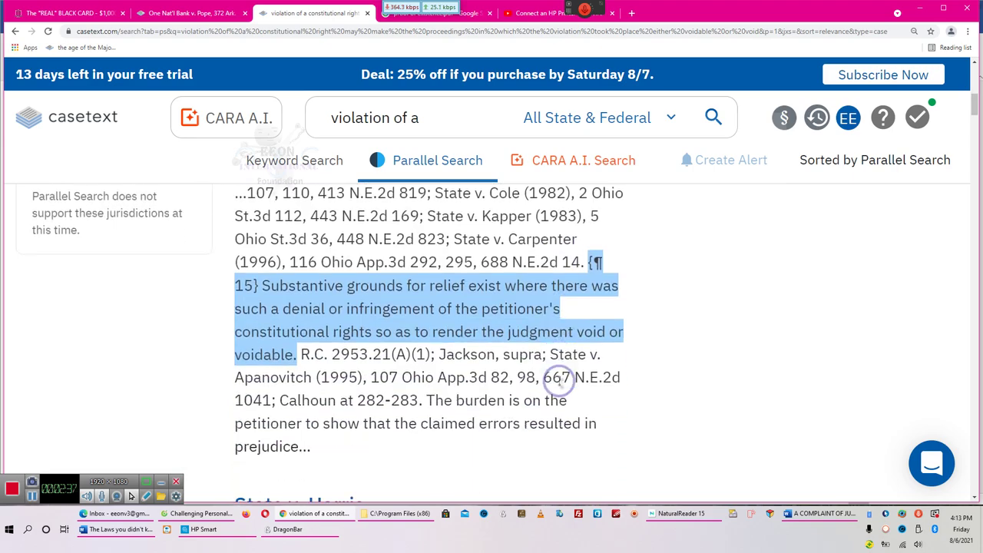
scroll(563, 386, down, 1)
scroll(561, 380, up, 7)
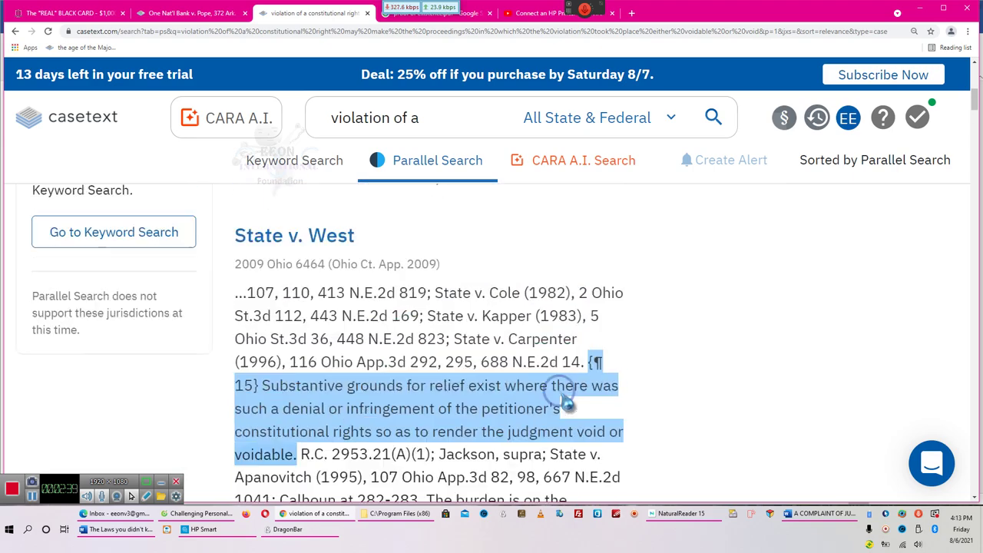
scroll(560, 420, up, 1)
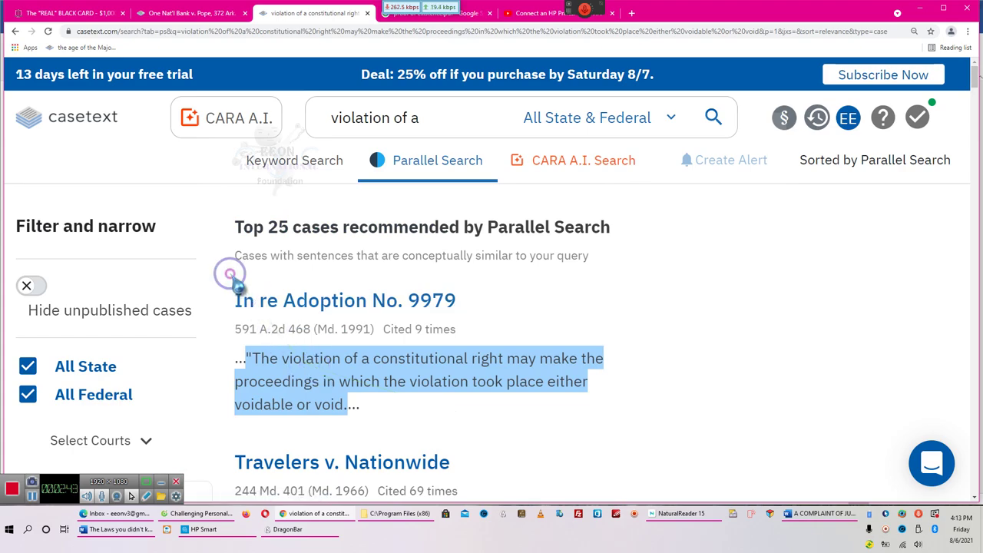
Scroll to the last Parallel Search result, Simer v. Rios (7th Cir. 1981), and select its excerpt.
drag(332, 427, 400, 549)
scroll(400, 546, down, 7)
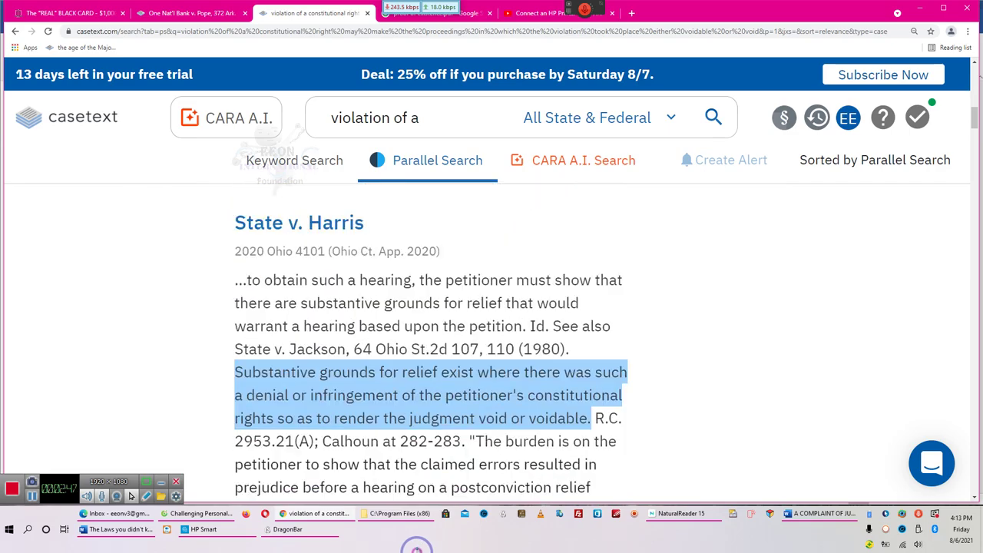
scroll(422, 547, down, 2)
scroll(426, 547, down, 3)
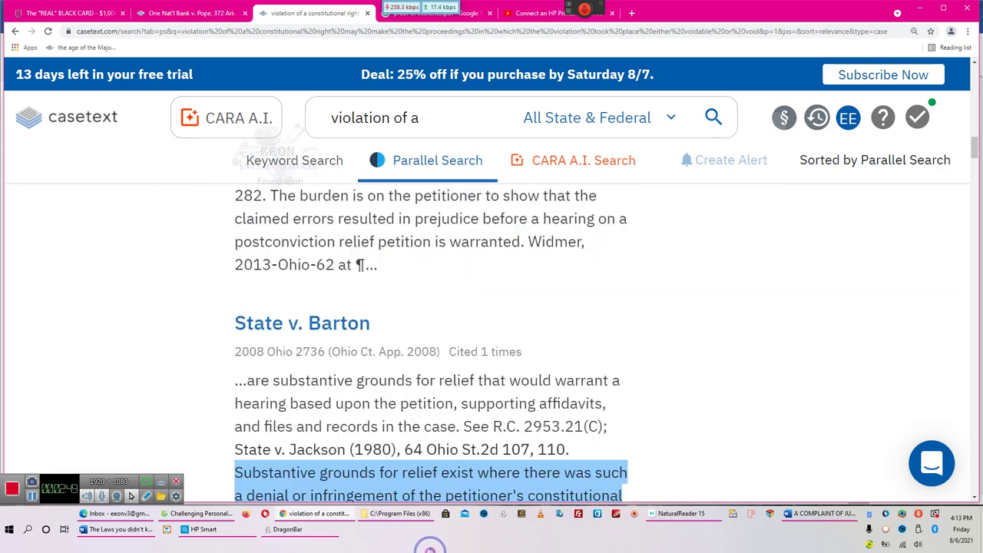
scroll(430, 547, down, 2)
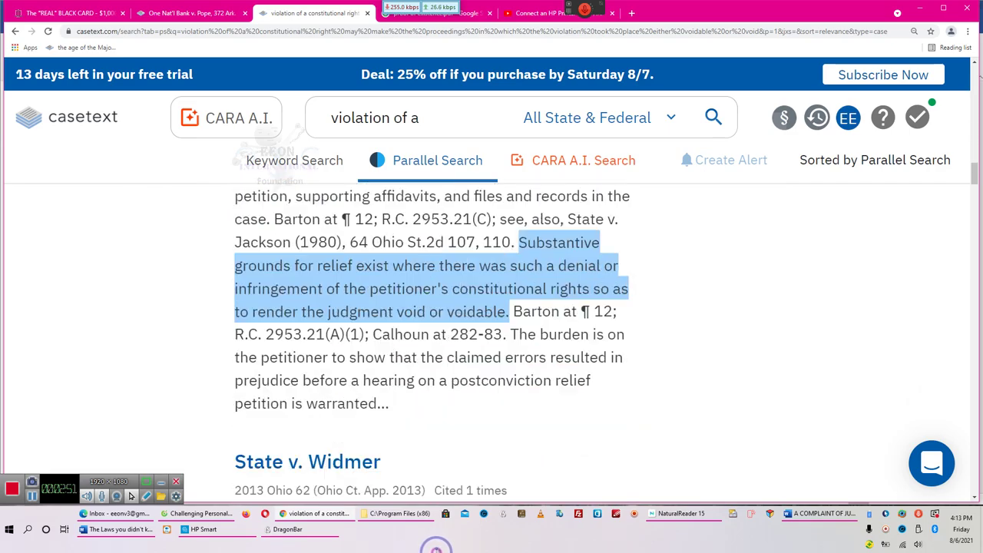
scroll(436, 549, down, 5)
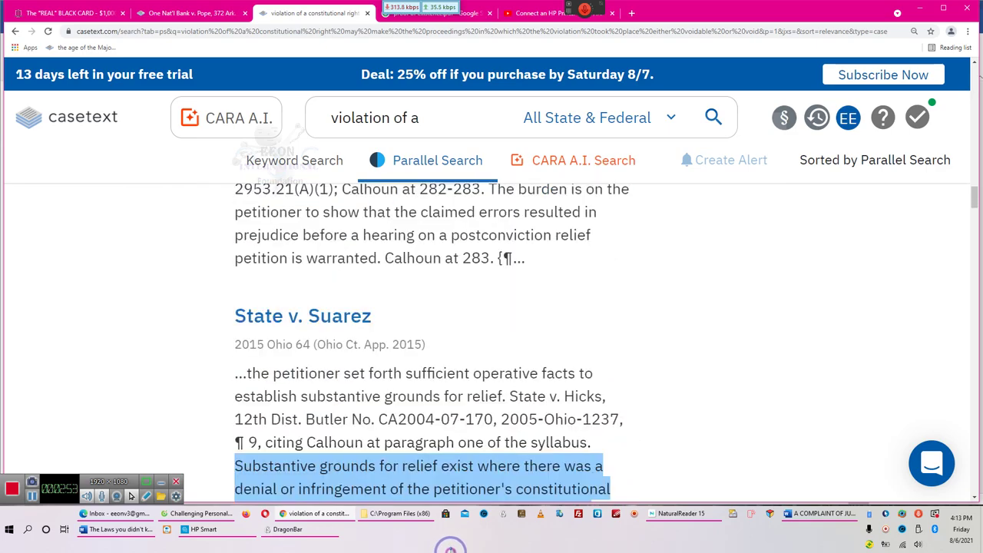
scroll(451, 547, down, 8)
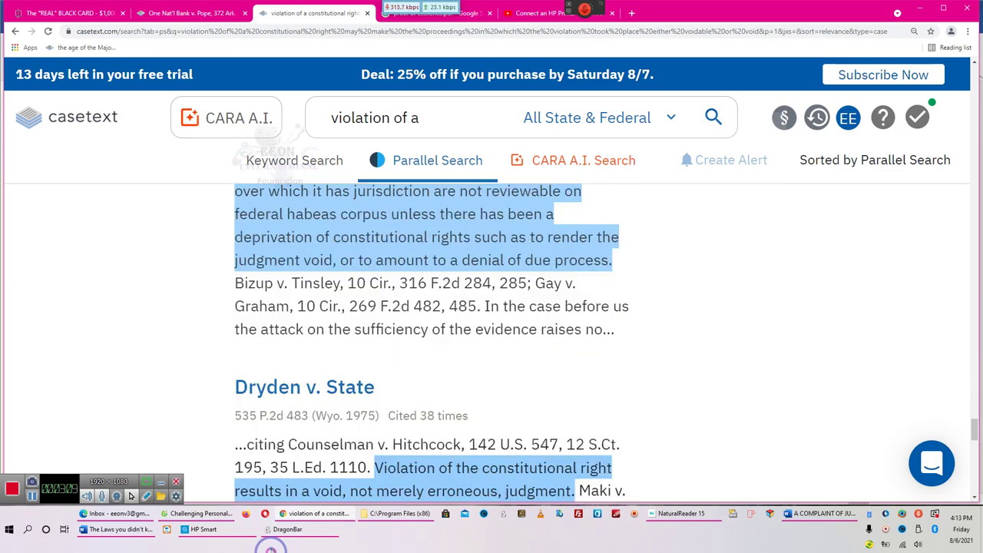
drag(270, 548, 503, 295)
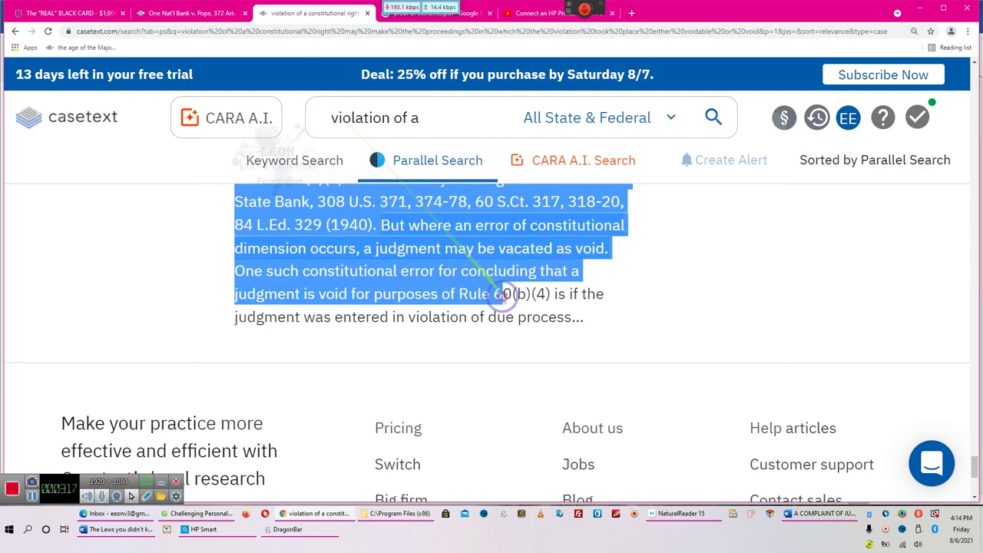